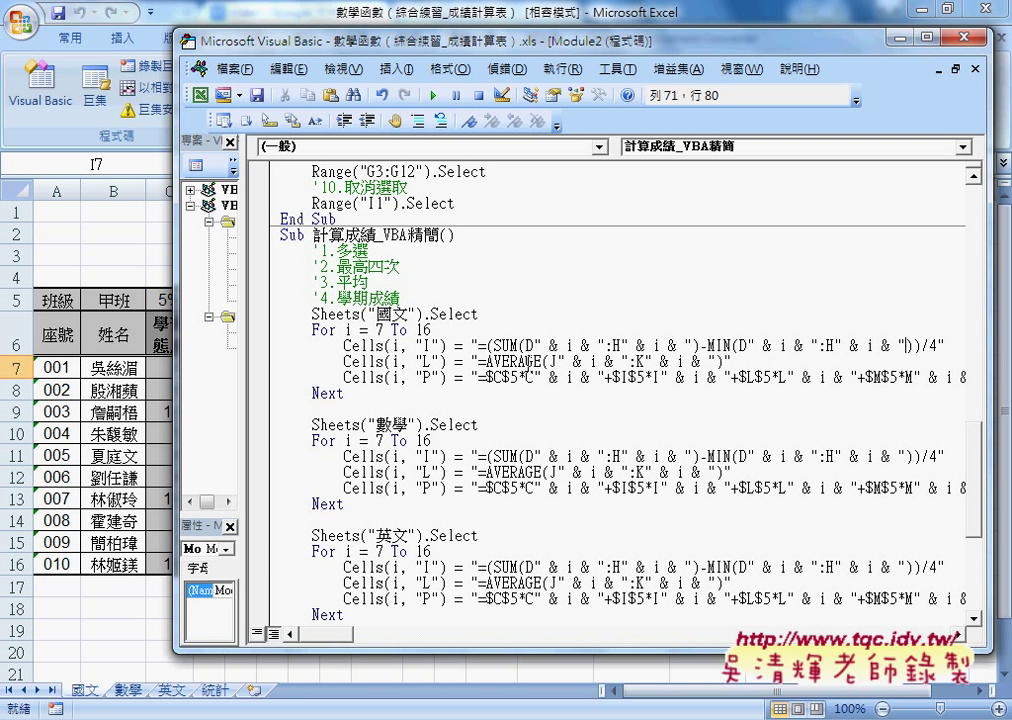
Step: Break the 國文 loop's Cells(i, "P") formula after '& i &' with a ' _' line continuation
left_click_drag(481, 362, 723, 362)
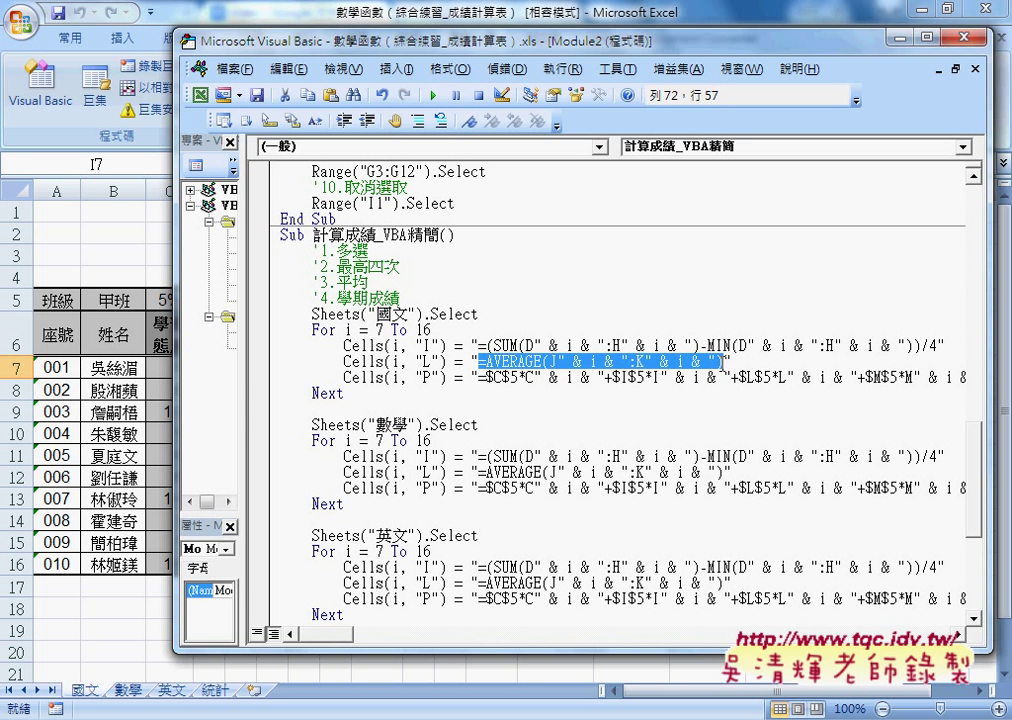
left_click_drag(556, 362, 628, 362)
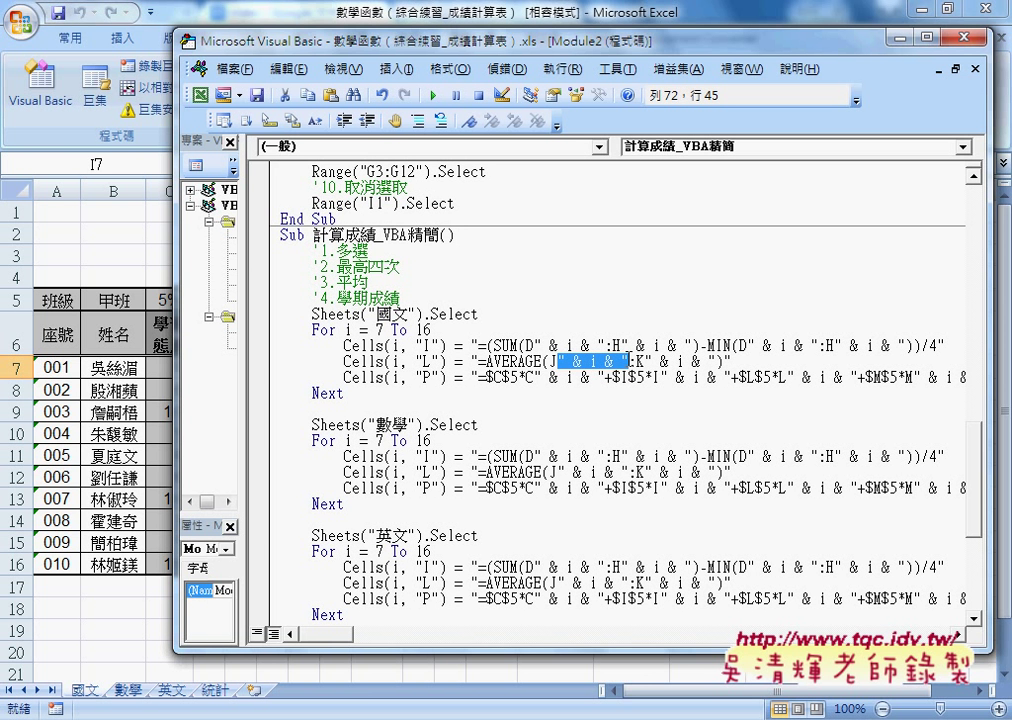
left_click(556, 377)
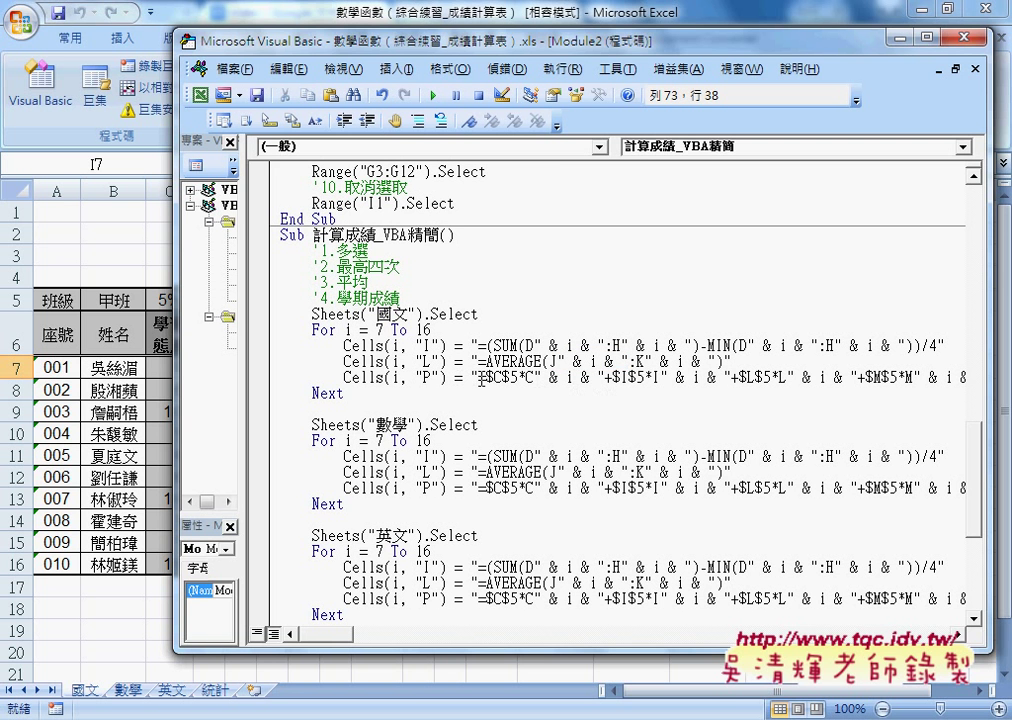
left_click_drag(478, 377, 929, 377)
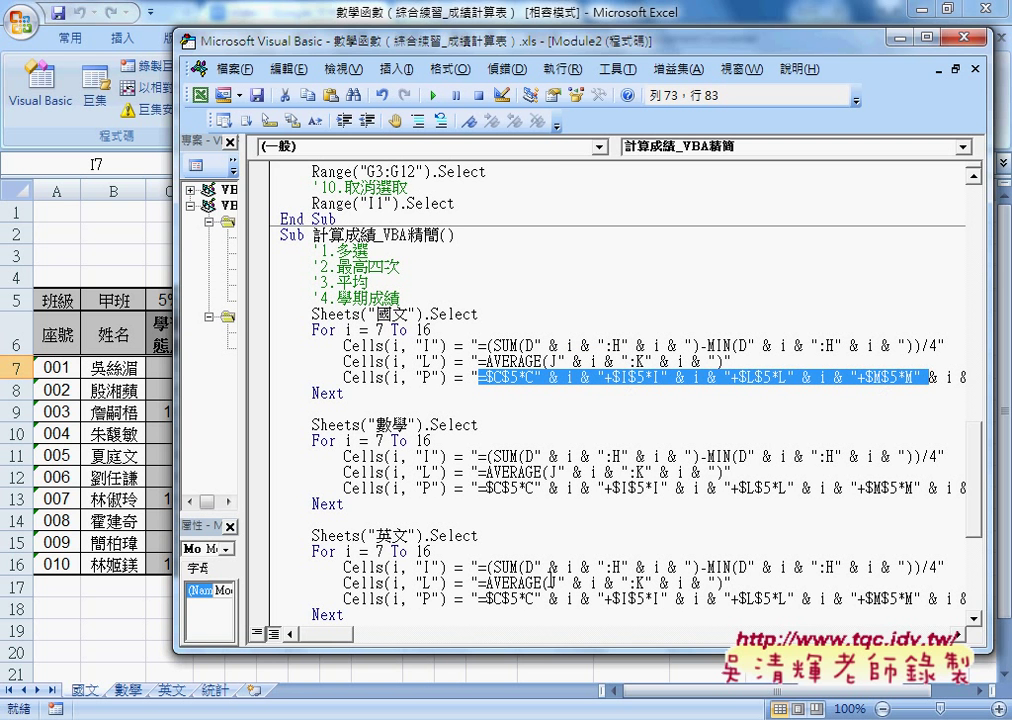
left_click_drag(340, 634, 368, 640)
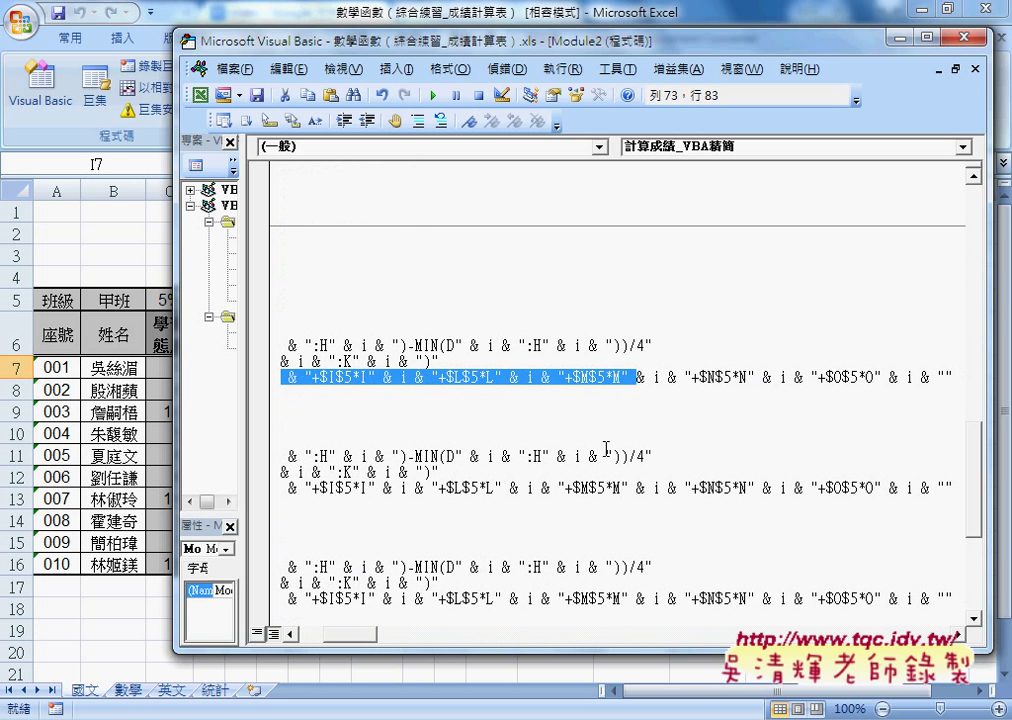
left_click(683, 377)
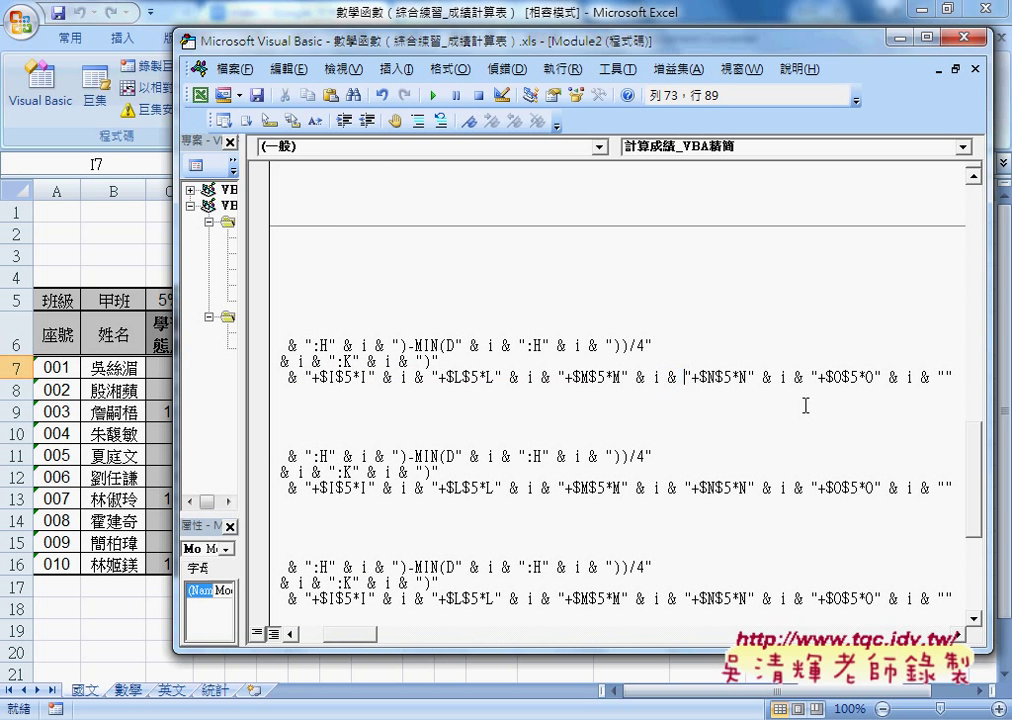
type("_")
key("Return")
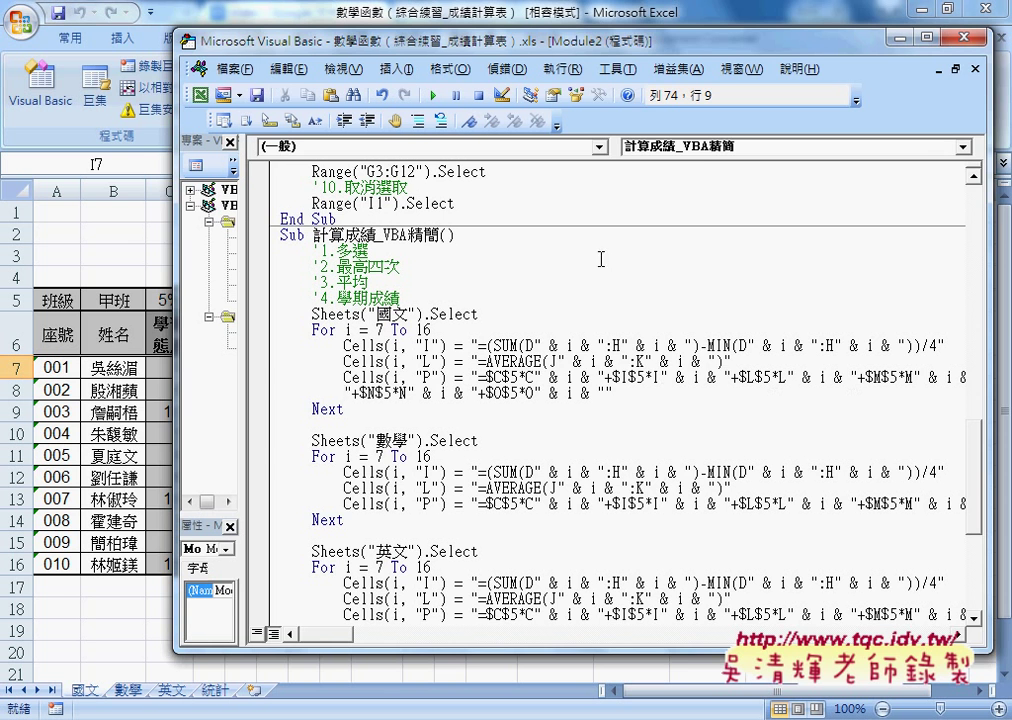
Step: Move the editor window left, widen it, and select the character after the final ampersand
left_click_drag(538, 41, 469, 44)
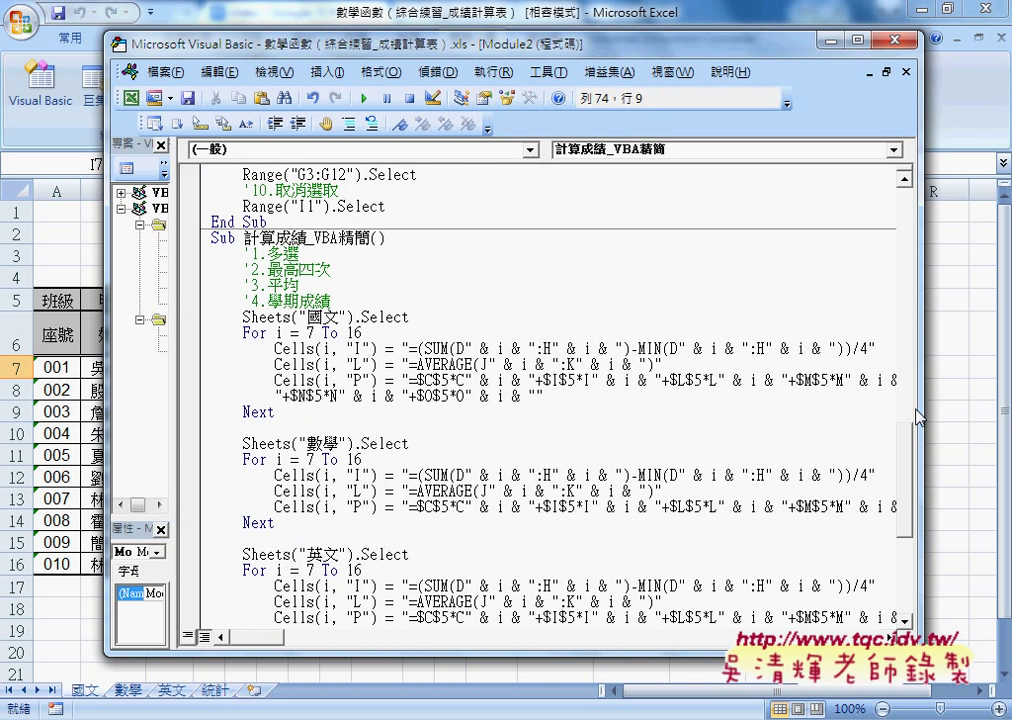
left_click_drag(918, 407, 962, 407)
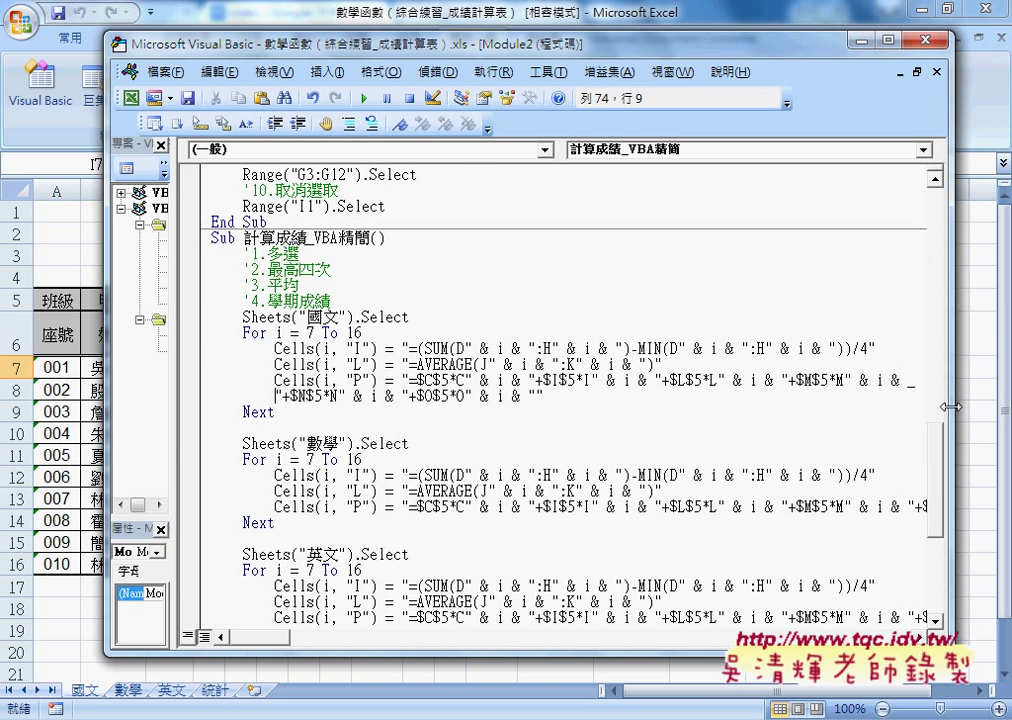
left_click(904, 380)
left_click_drag(901, 380, 911, 380)
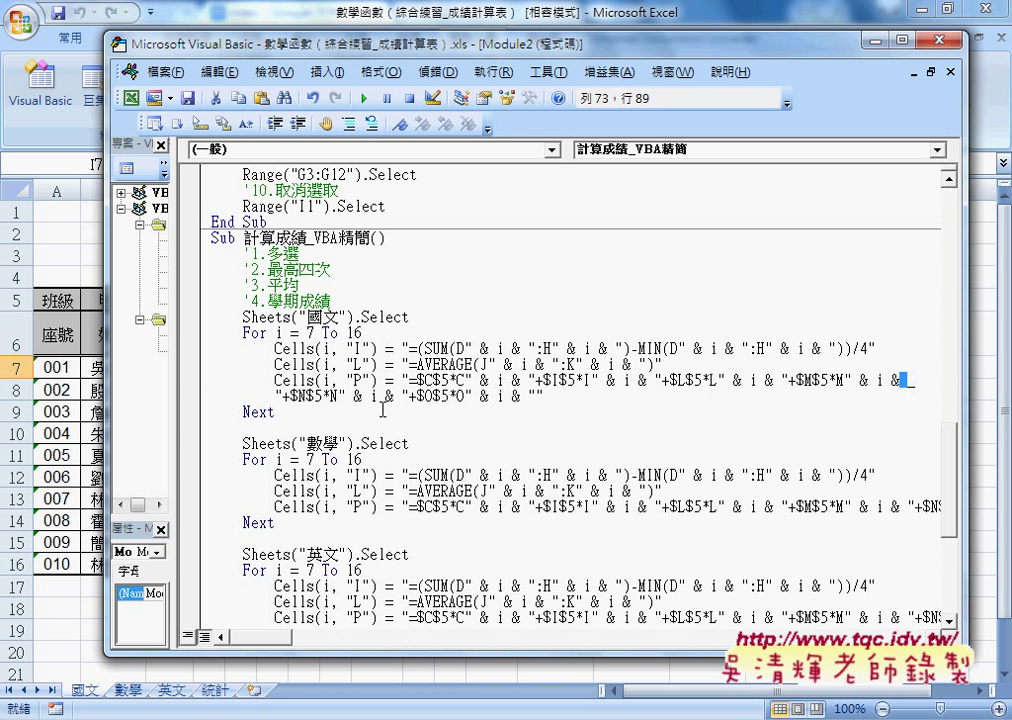
left_click_drag(212, 428, 208, 317)
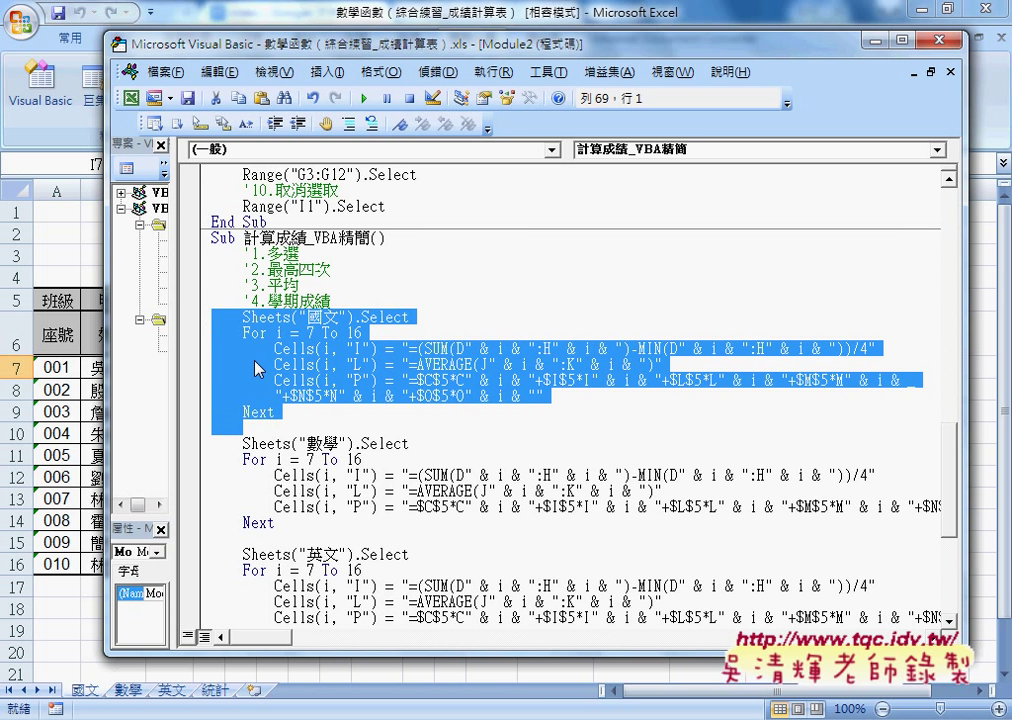
left_click_drag(212, 537, 212, 443)
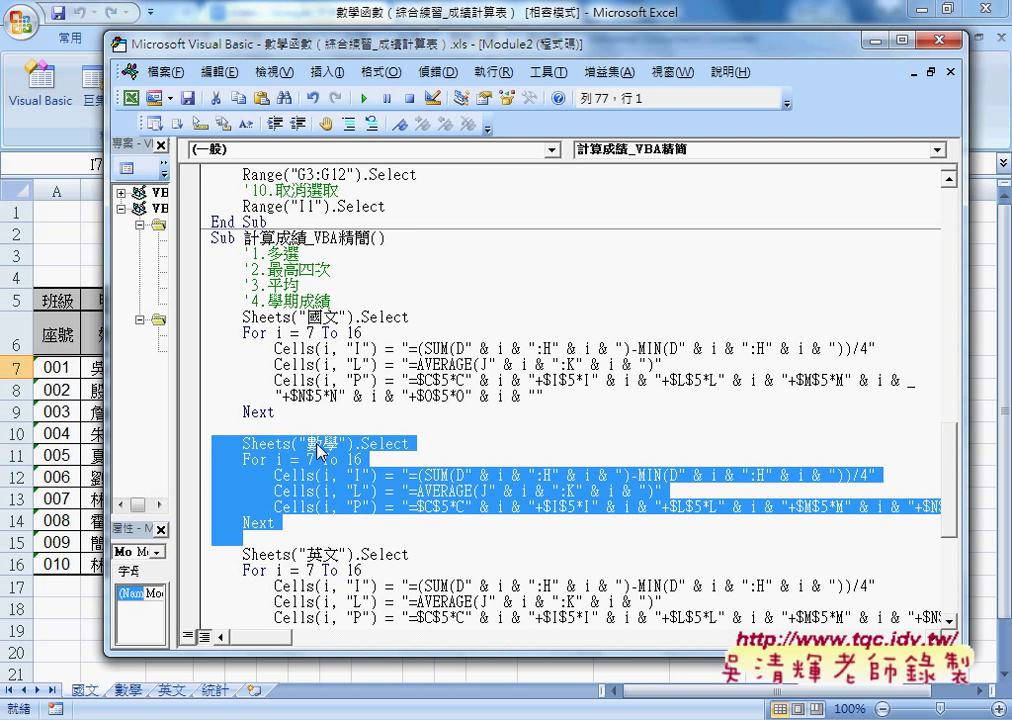
double_click(318, 443)
scroll(332, 437, "down", 2)
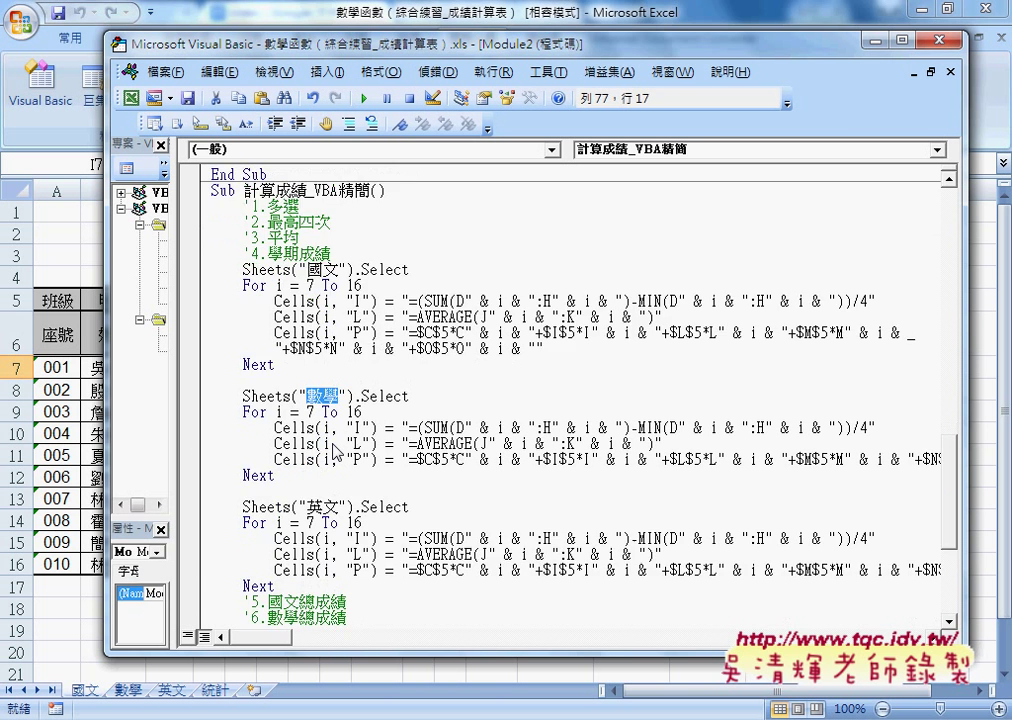
scroll(332, 437, "down", 1)
left_click(307, 411)
left_click_drag(214, 498, 212, 176)
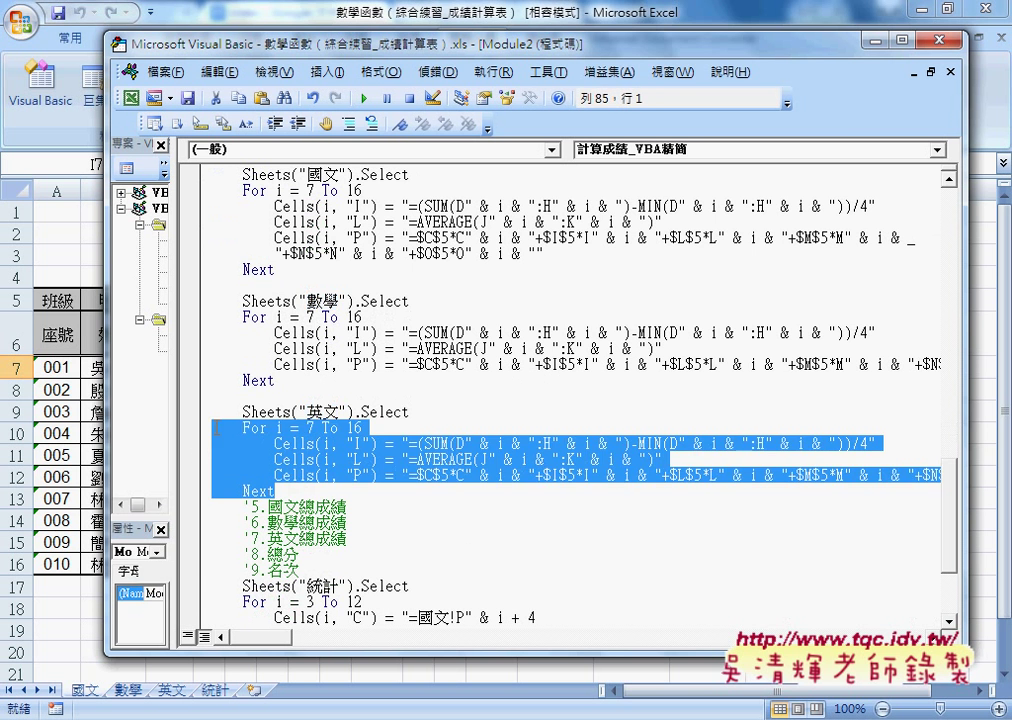
scroll(278, 318, "up", 2)
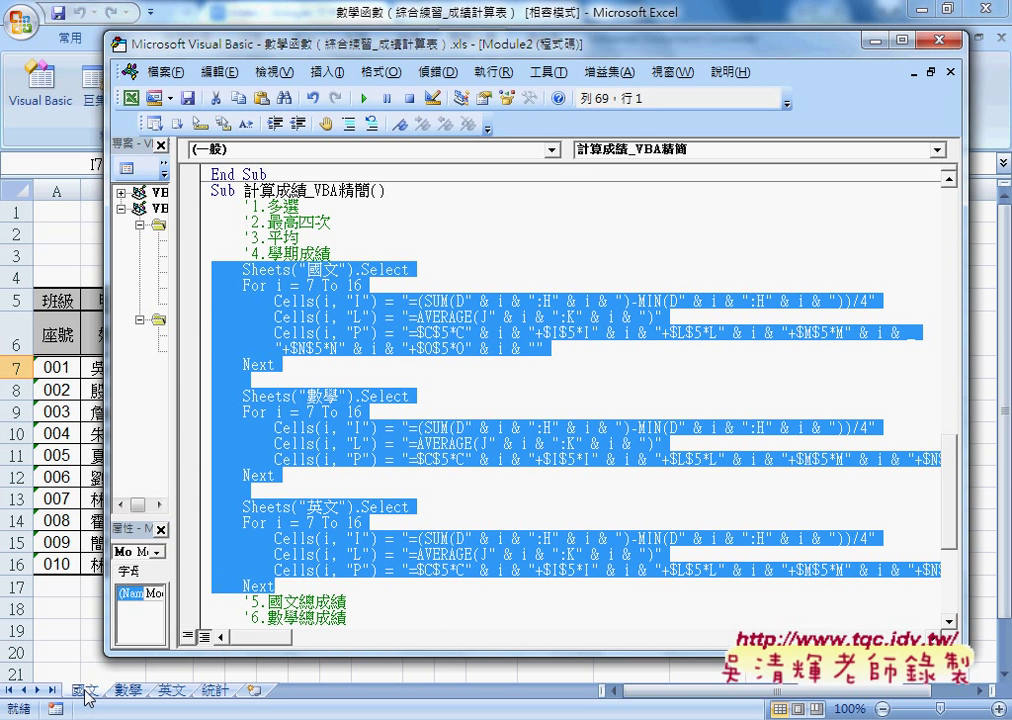
left_click_drag(85, 690, 84, 682)
mouse_move(84, 682)
left_mouse_down()
mouse_move(82, 700)
mouse_move(131, 679)
mouse_move(62, 668)
left_mouse_up()
left_click_drag(62, 668, 124, 672)
mouse_move(115, 663)
left_mouse_down()
mouse_move(184, 664)
mouse_move(170, 673)
left_mouse_up()
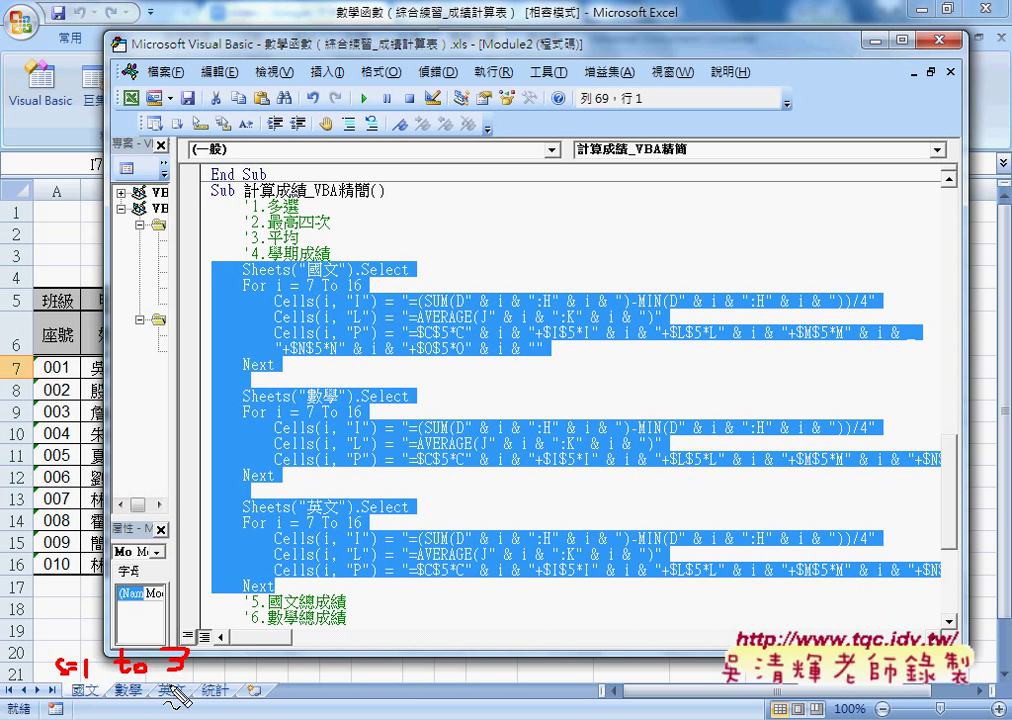
left_click_drag(200, 660, 216, 661)
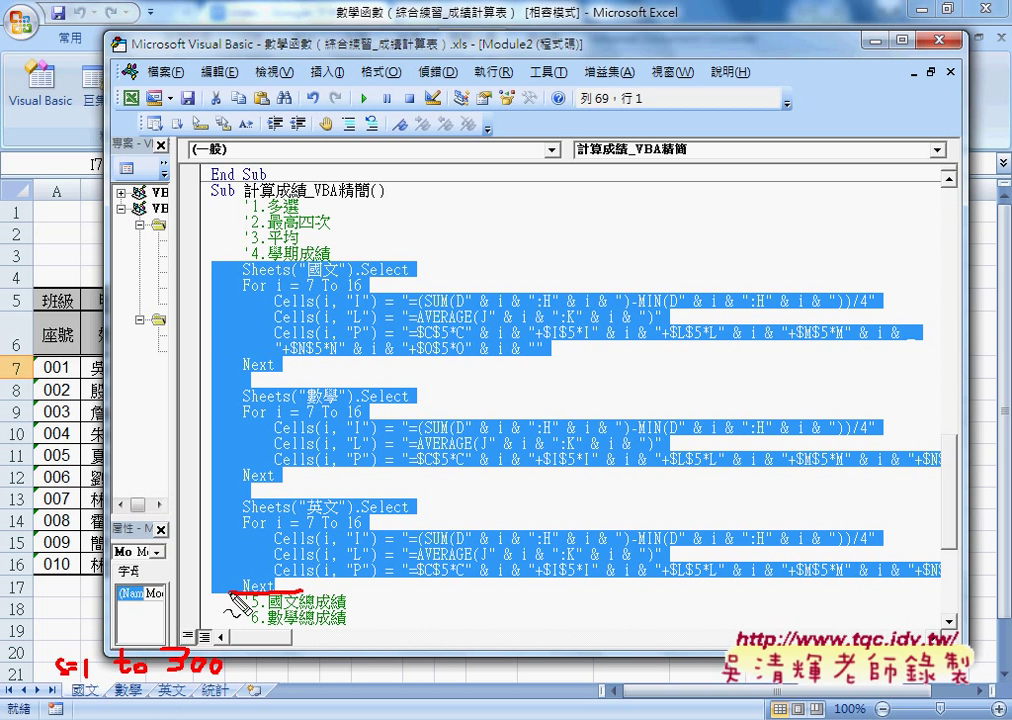
left_click_drag(222, 592, 300, 587)
left_click_drag(298, 255, 225, 262)
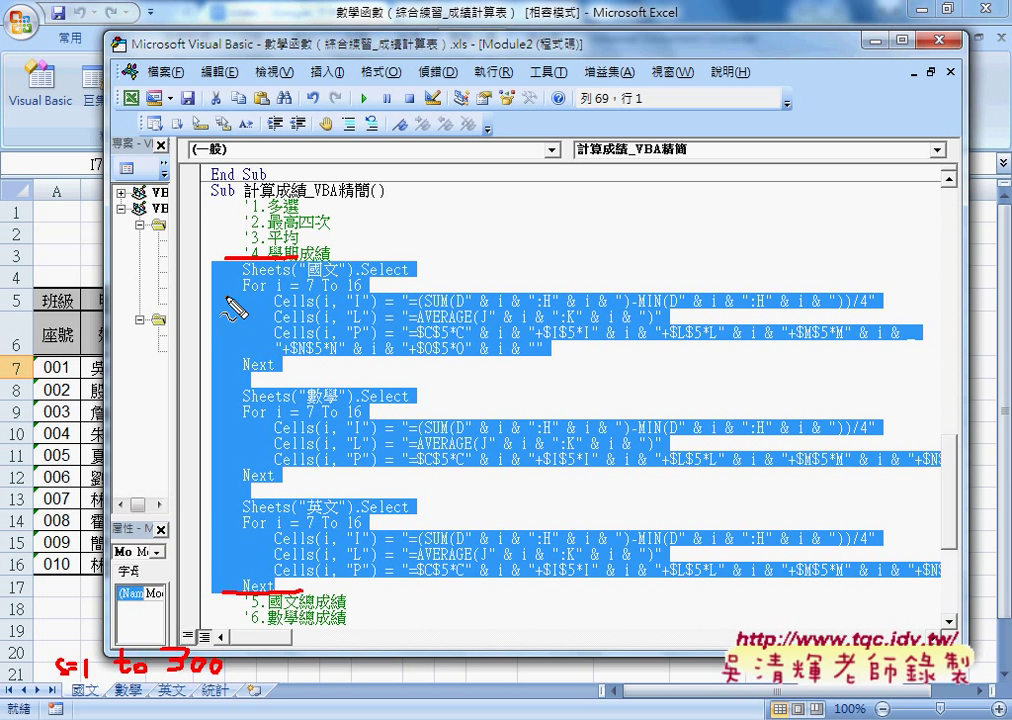
key("Escape")
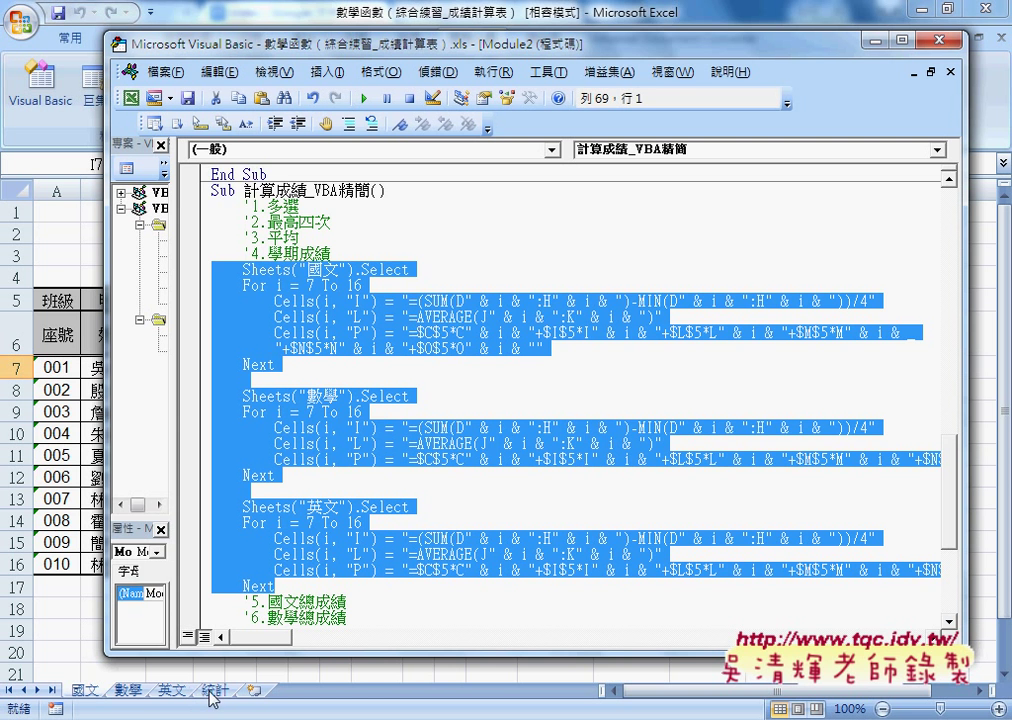
Step: Scroll down and highlight the Sheets("統計").Select statement in the macro code
left_click(422, 556)
scroll(422, 556, "down", 1)
scroll(400, 540, "down", 3)
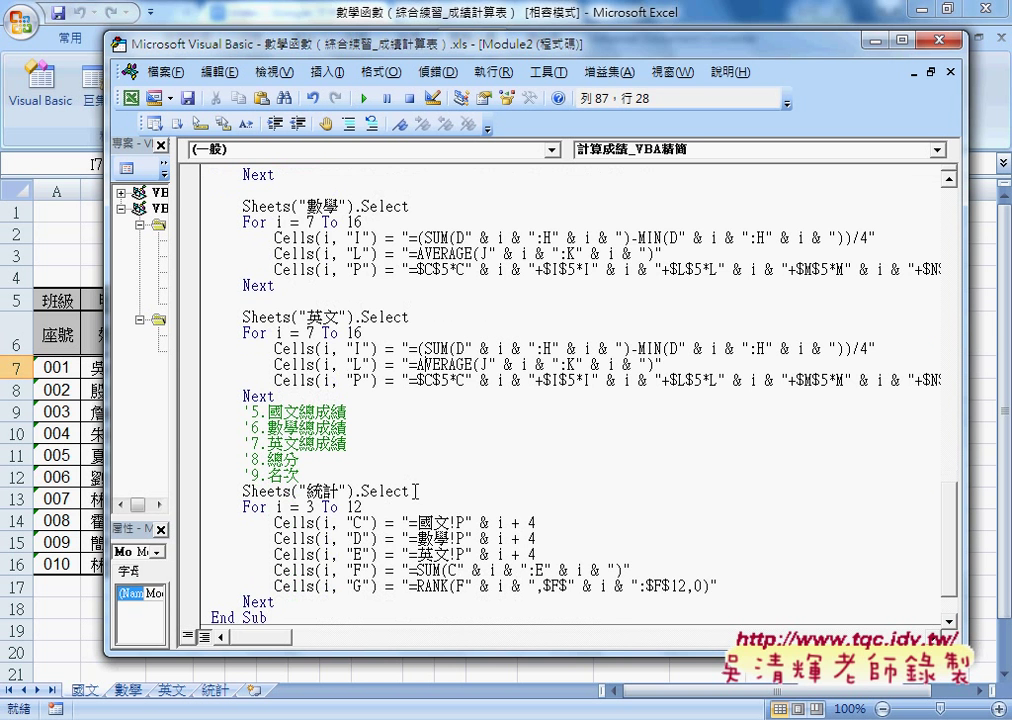
left_click_drag(409, 491, 244, 496)
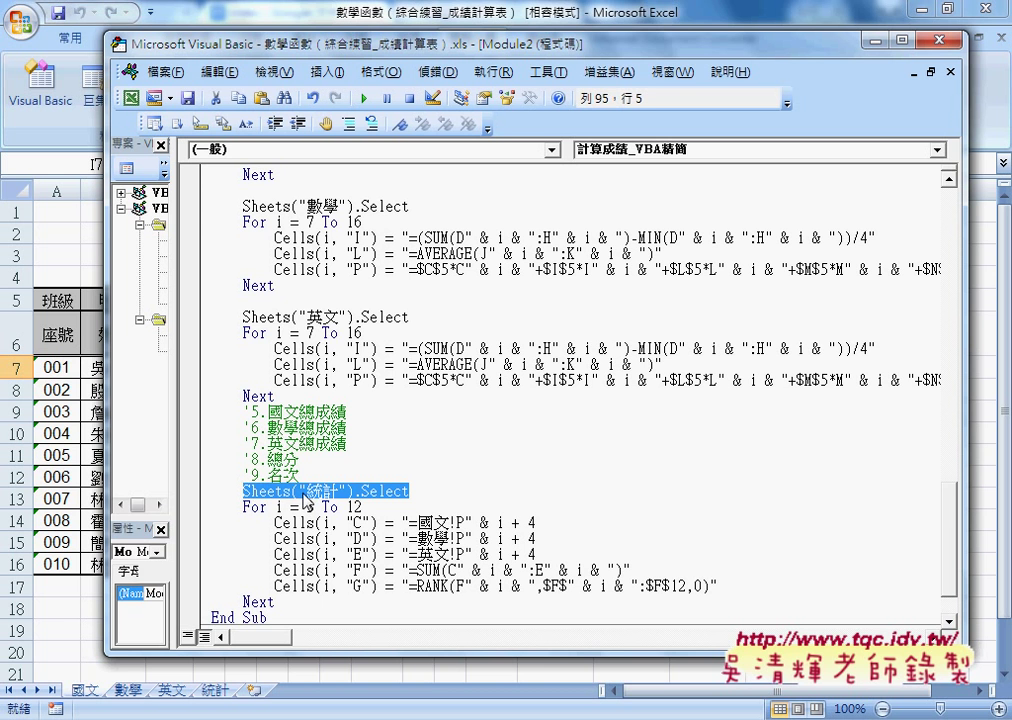
left_click(409, 491)
left_click_drag(409, 491, 242, 491)
left_click_drag(275, 522, 316, 522)
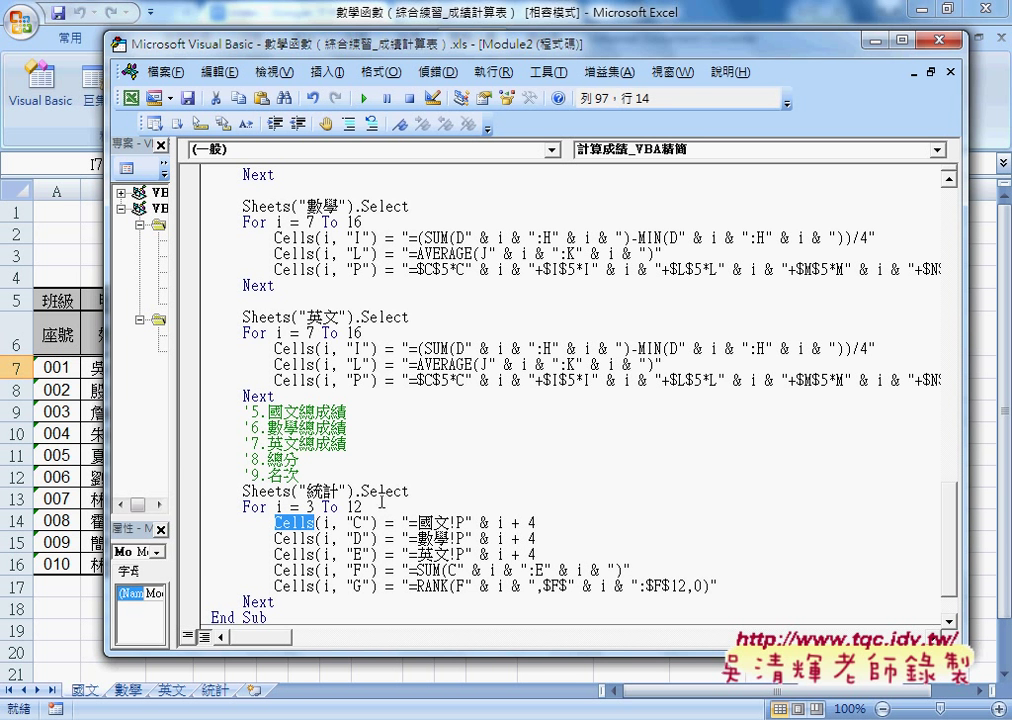
left_click_drag(410, 490, 240, 490)
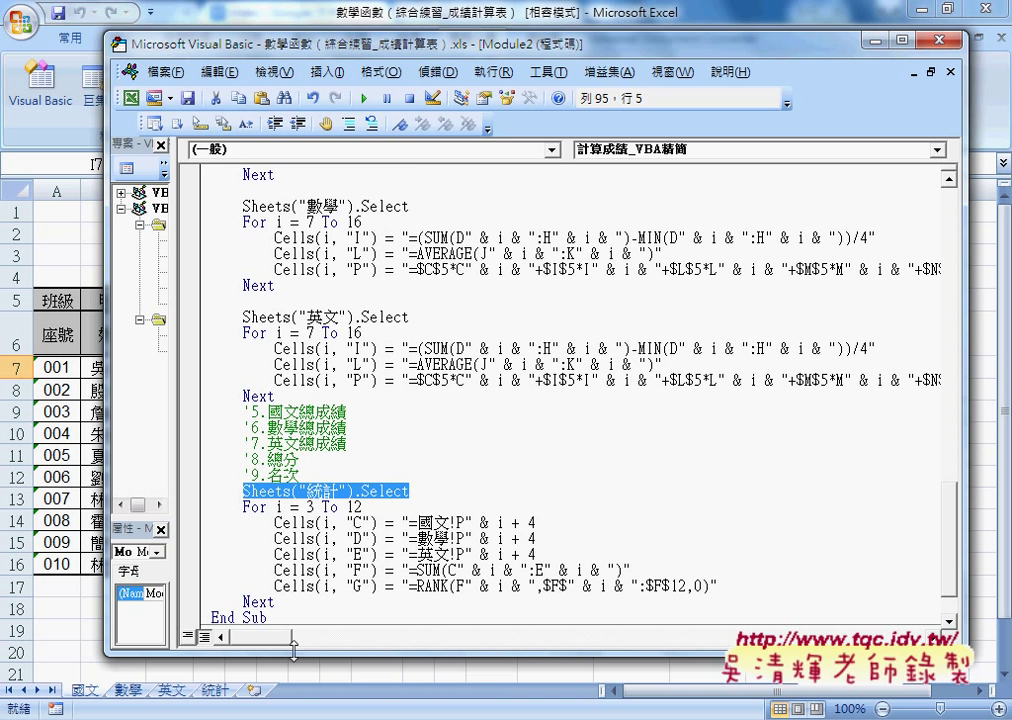
left_click(222, 690)
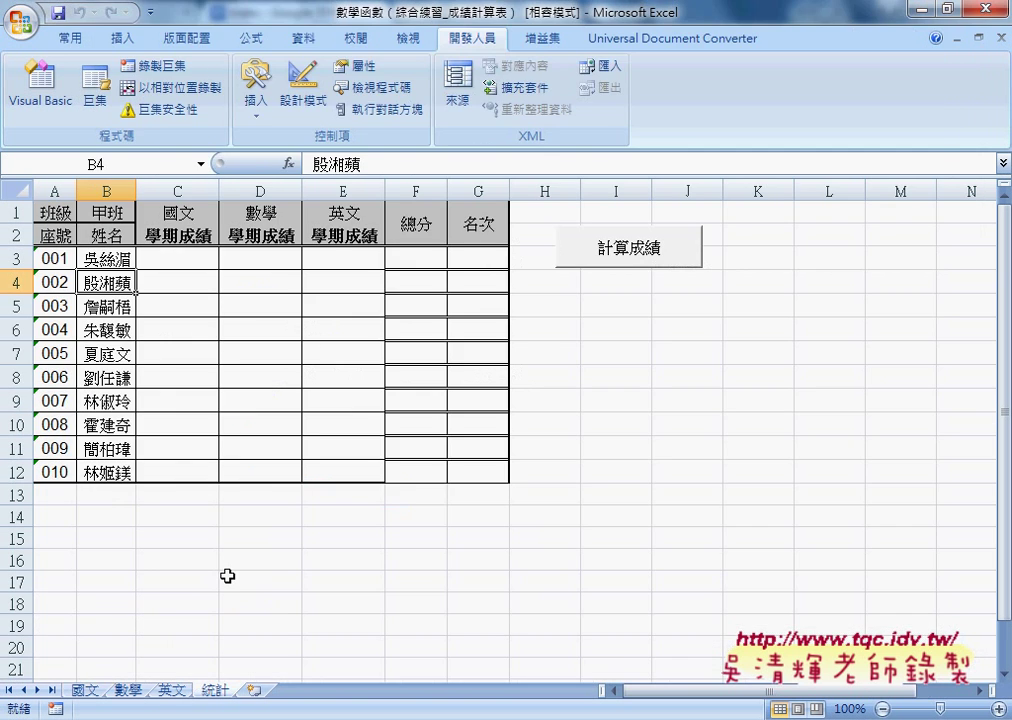
left_click(177, 265)
left_click(253, 266)
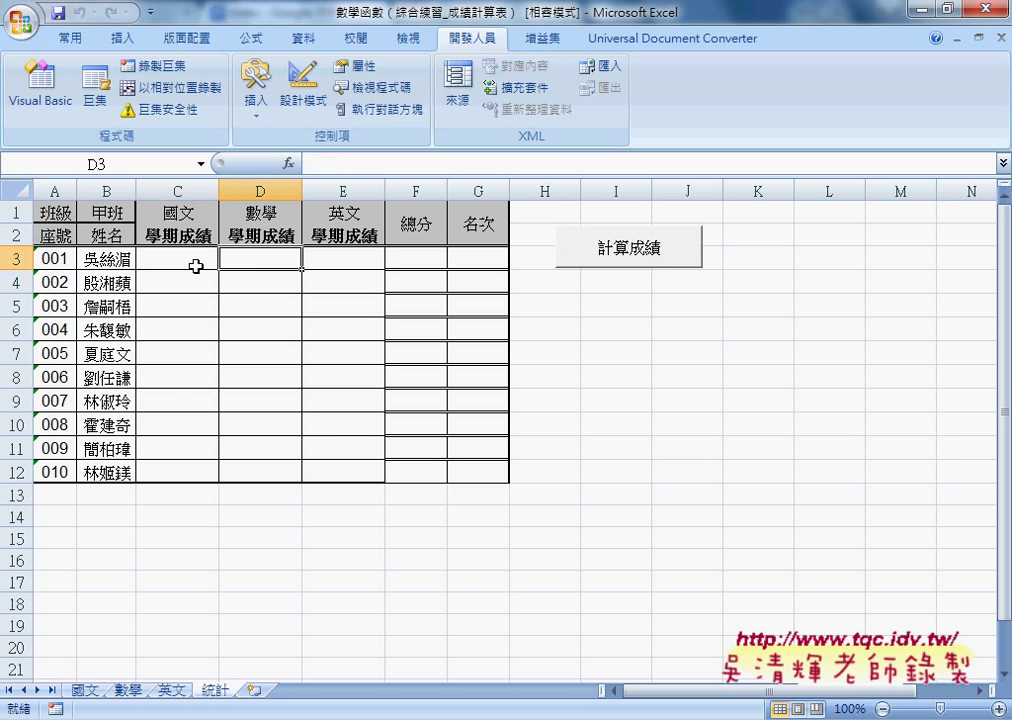
left_click(196, 266)
left_click(255, 264)
left_click(318, 262)
left_click(175, 263)
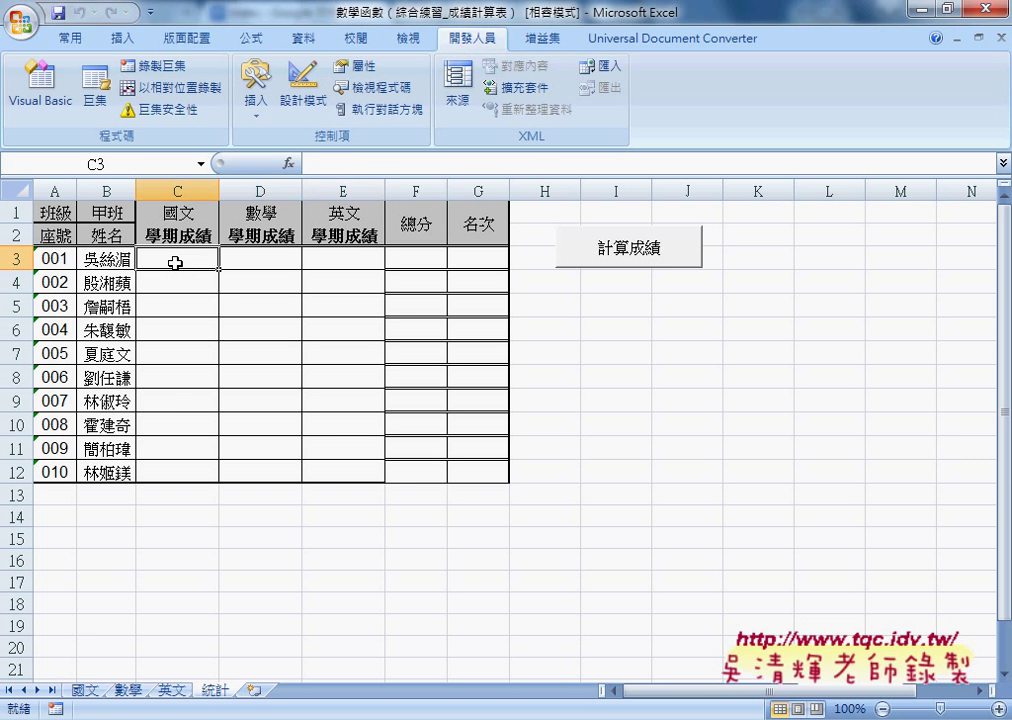
double_click(175, 263)
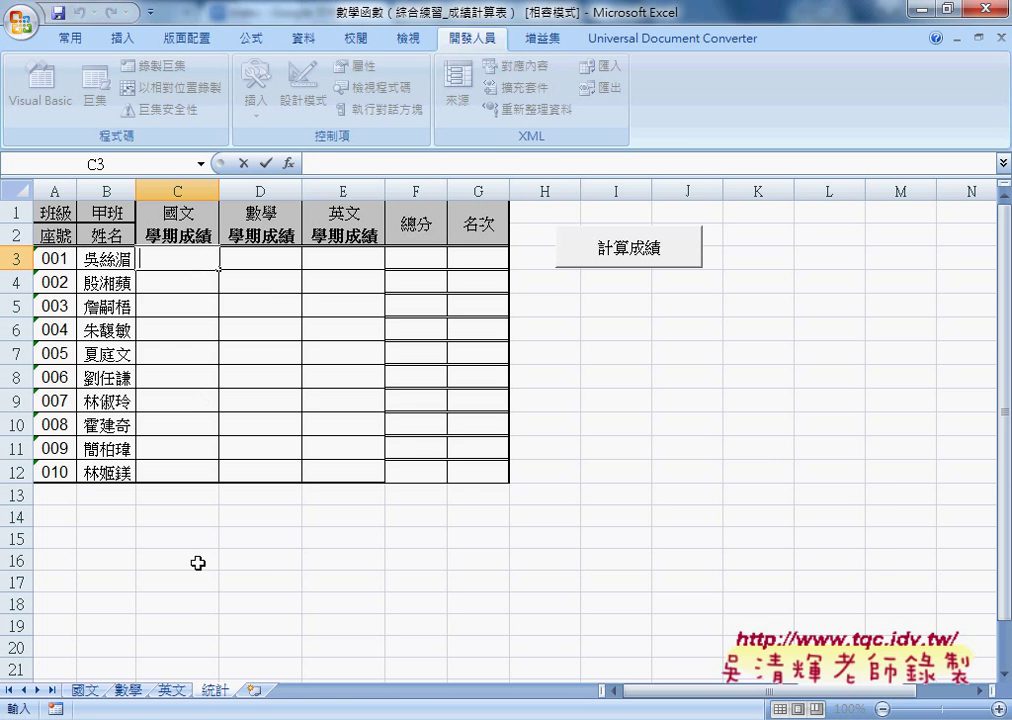
left_click(84, 692)
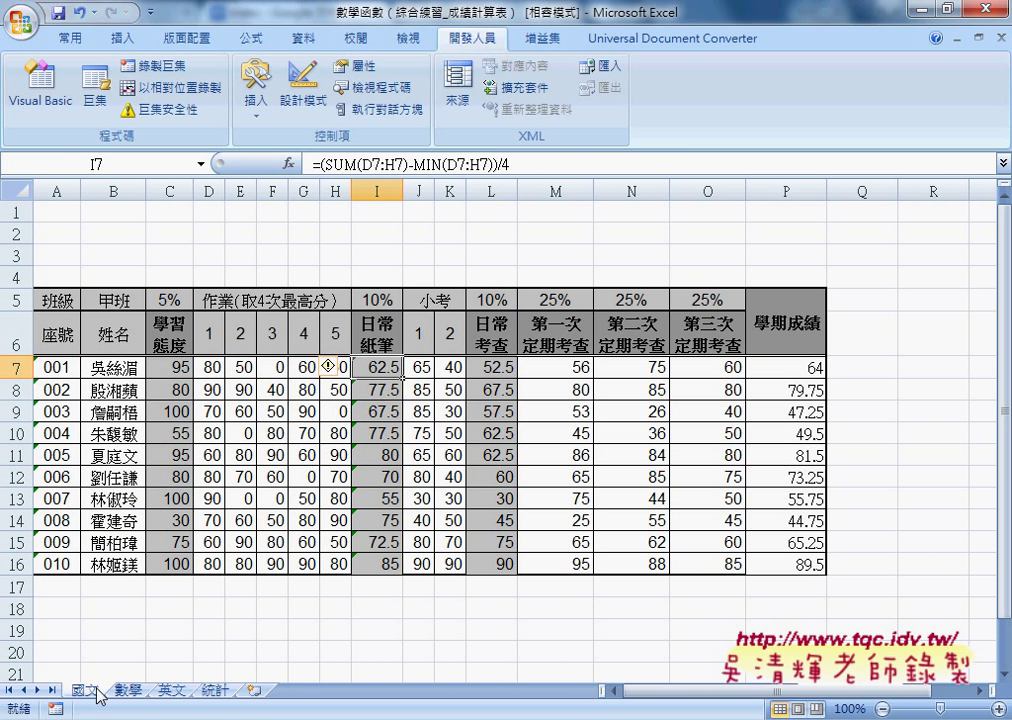
left_click(802, 371)
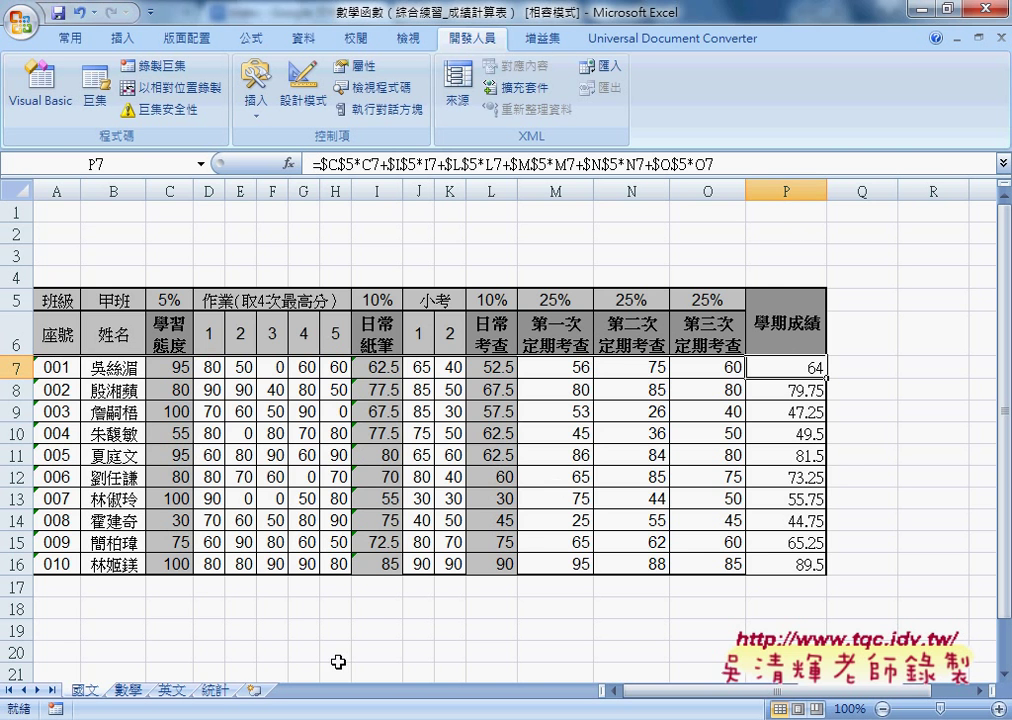
left_click(215, 690)
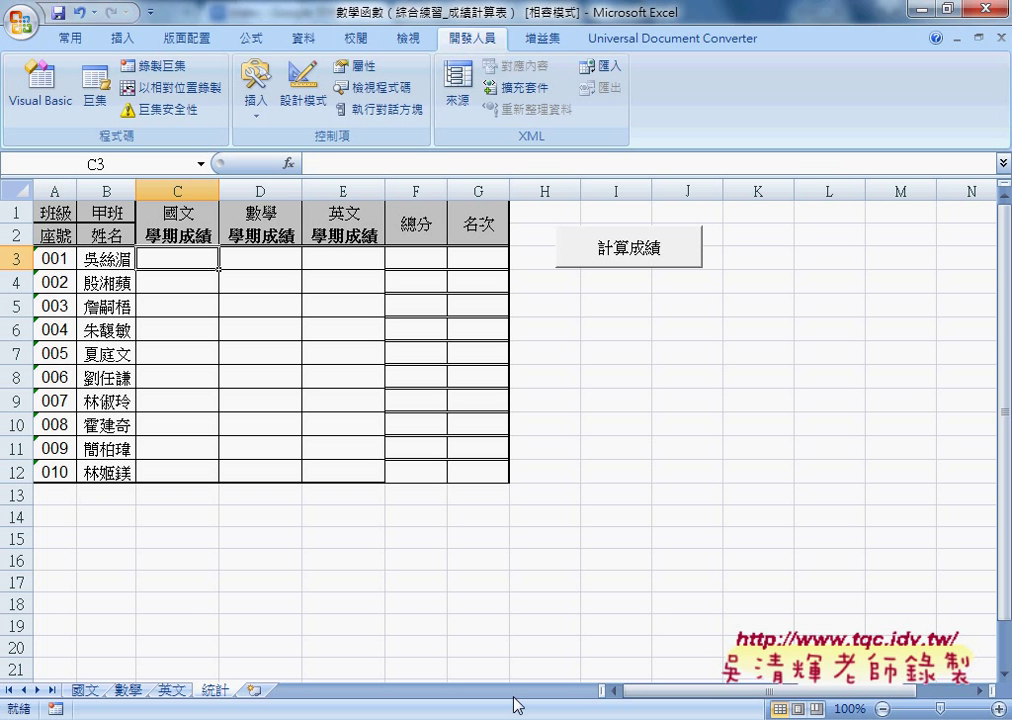
Step: Return to the VB editor, select the loop range i = 3 To 12, and move the editor beside the 統計 sheet
mouse_move(578, 716)
left_click(790, 610)
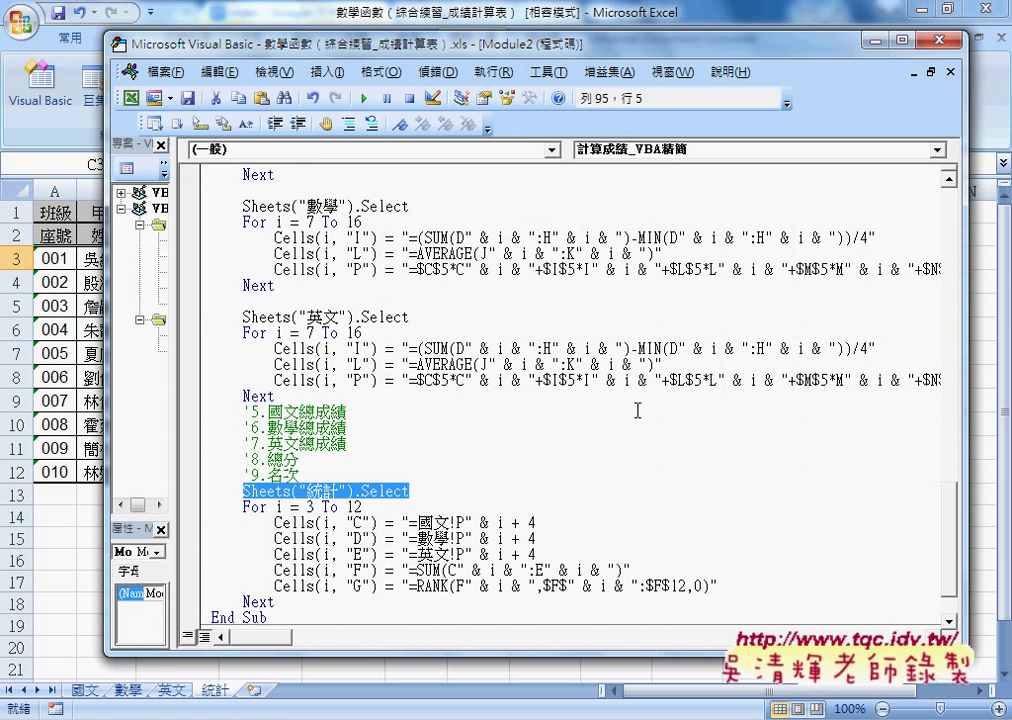
left_click(472, 474)
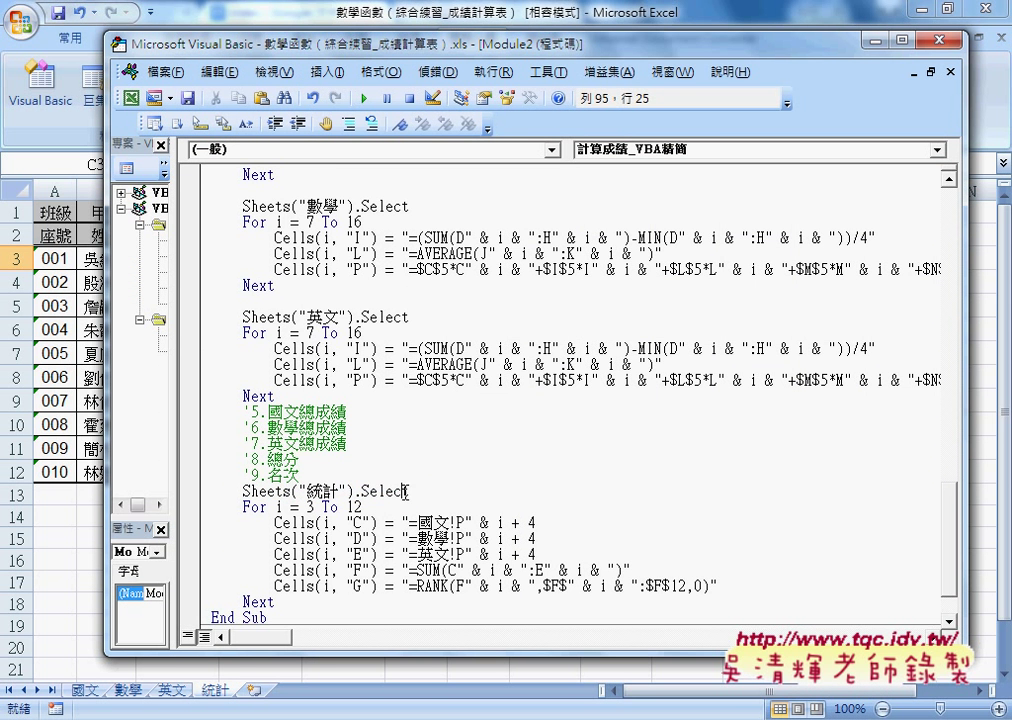
left_click_drag(375, 493, 290, 491)
left_click_drag(362, 507, 242, 507)
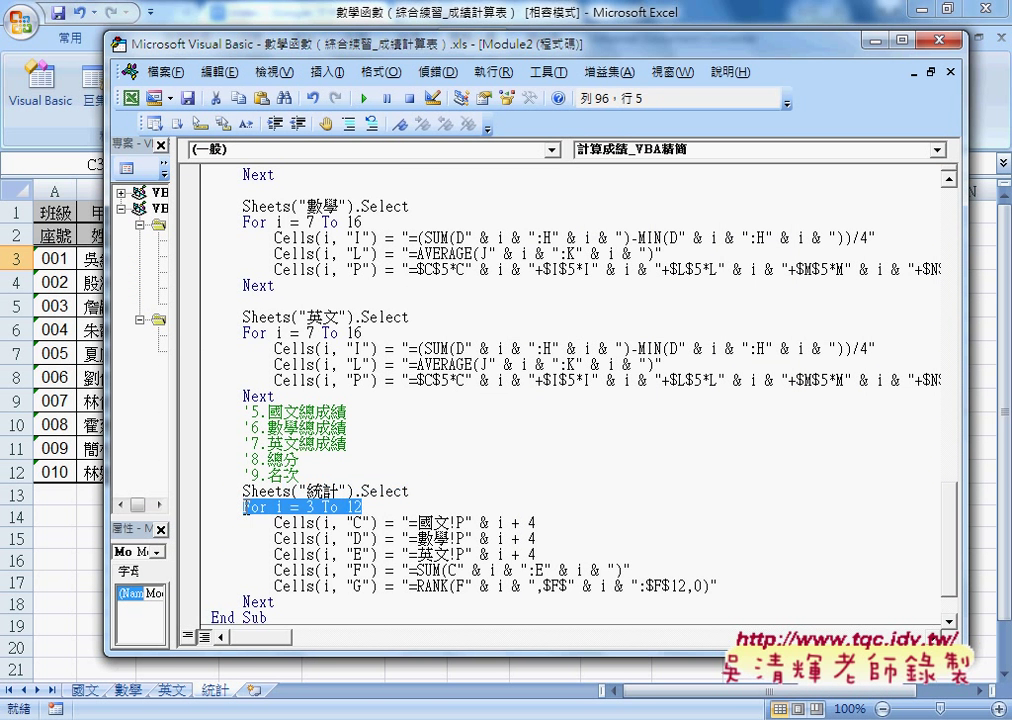
left_click_drag(203, 46, 441, 50)
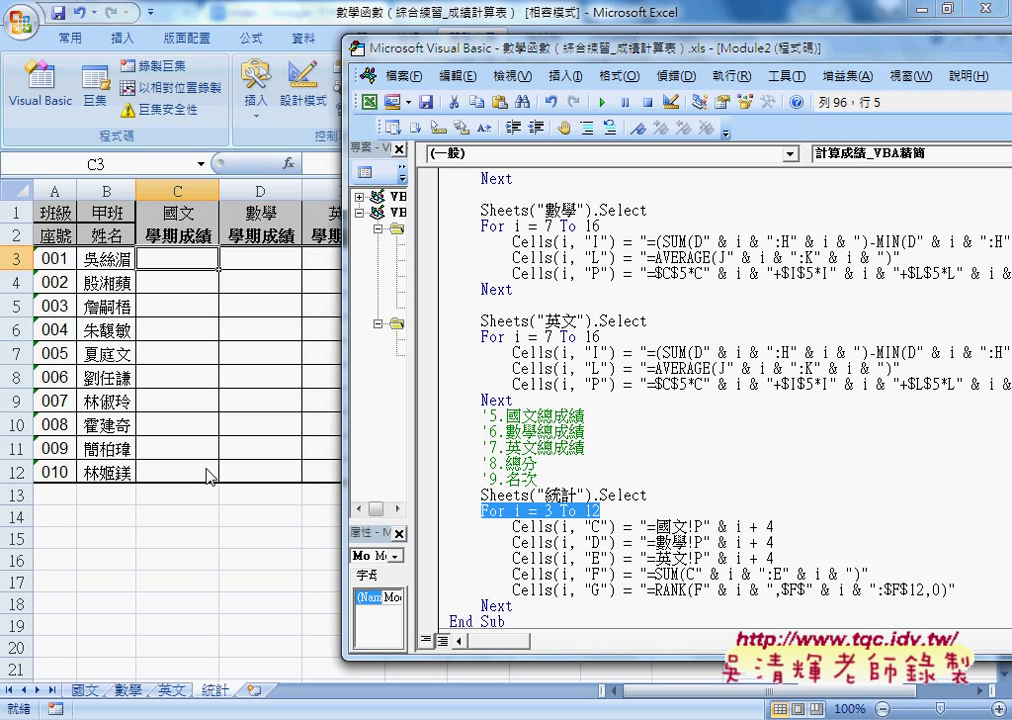
Step: Select the =國文!P reference, i + 4 offset, columns C–E lines, SUM and RANK formulas, then the whole block
left_click_drag(648, 527, 706, 526)
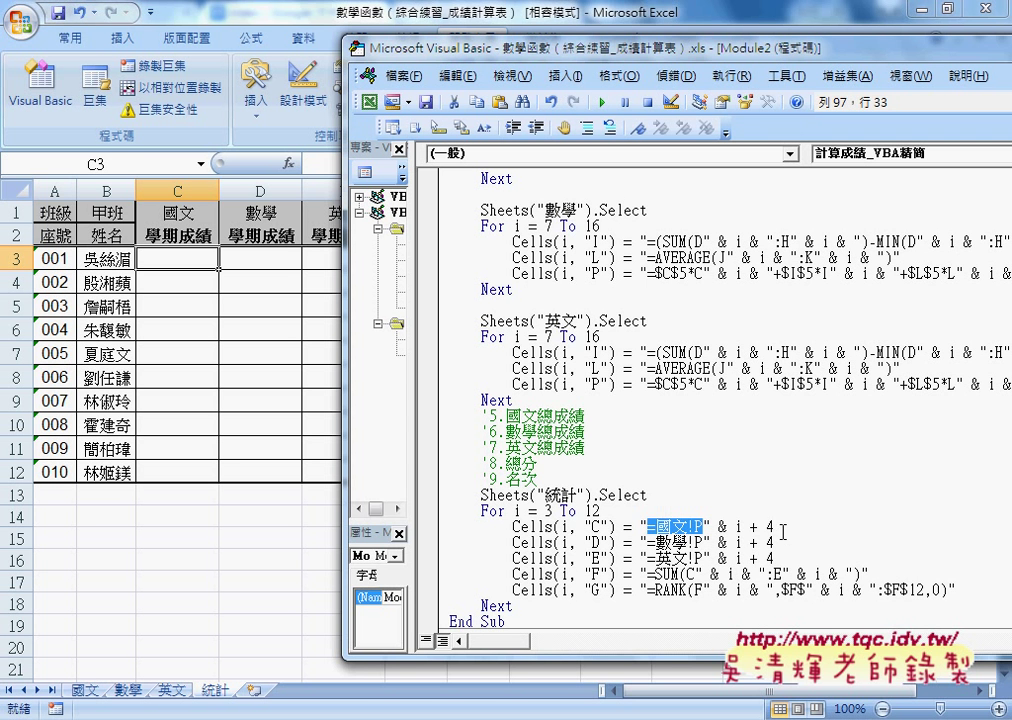
left_click_drag(774, 526, 735, 526)
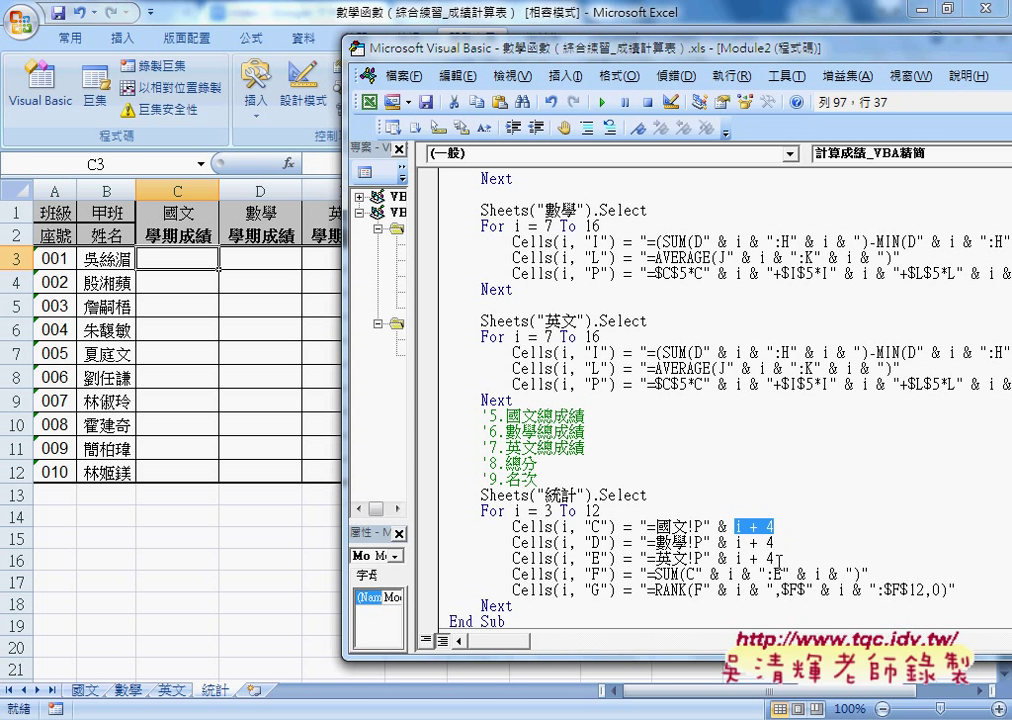
left_click_drag(777, 559, 450, 526)
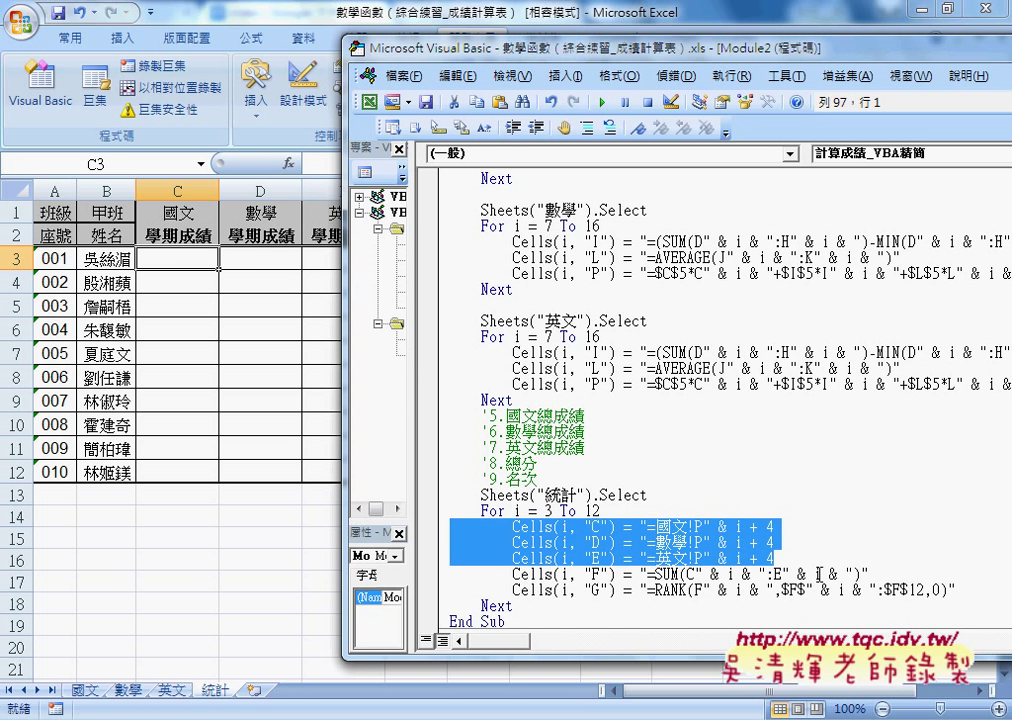
left_click_drag(861, 574, 655, 574)
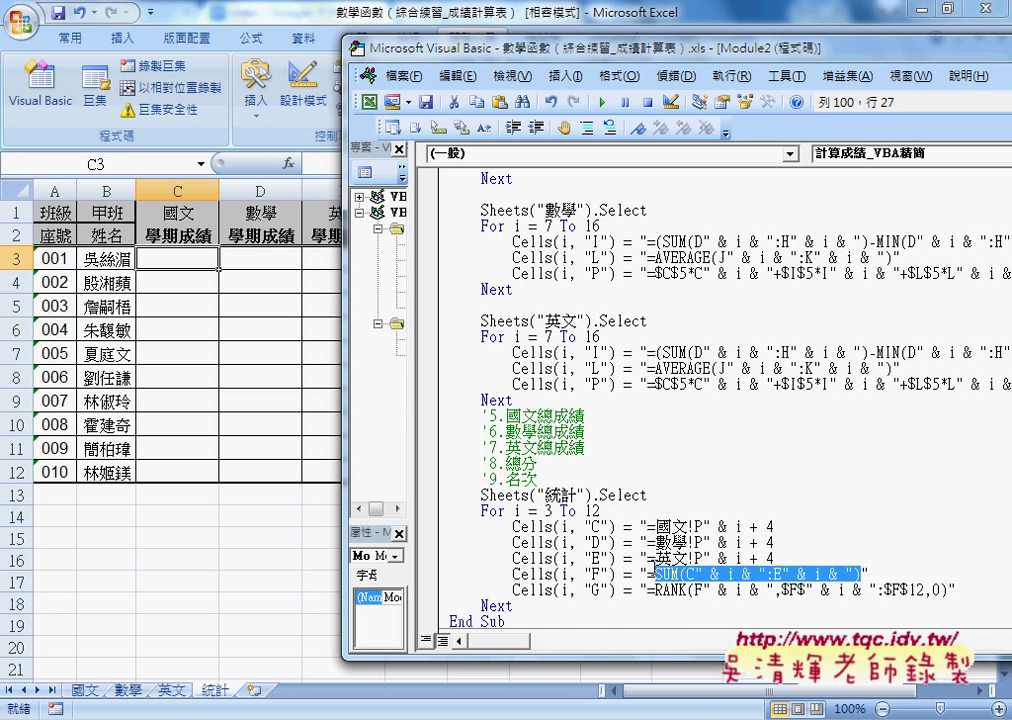
left_click_drag(946, 590, 660, 590)
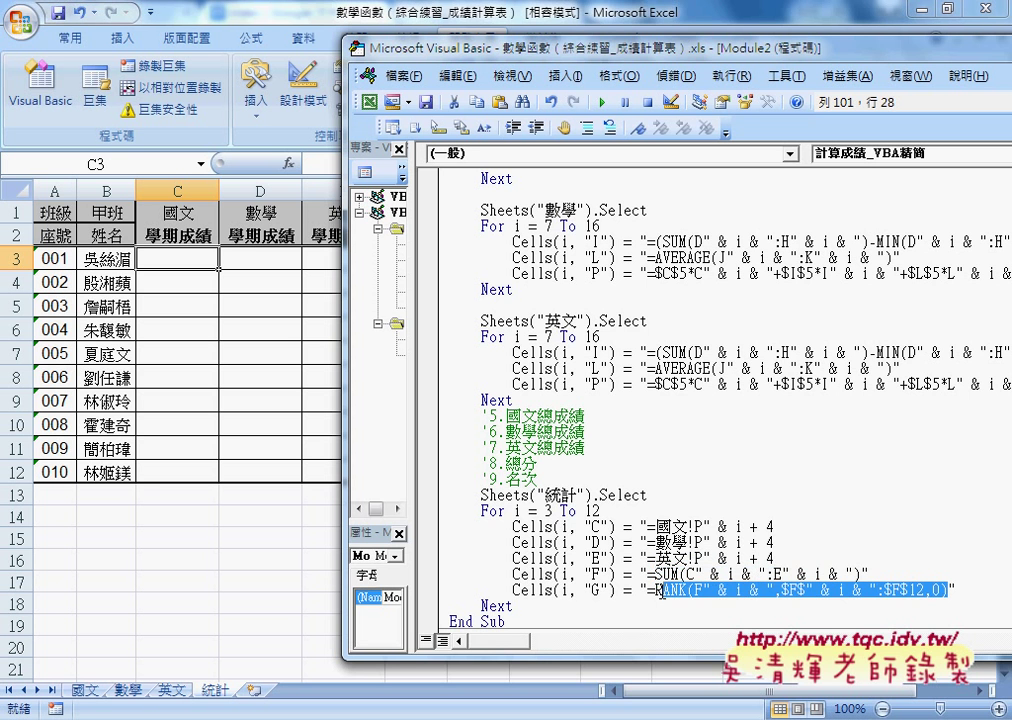
left_click_drag(428, 606, 423, 497)
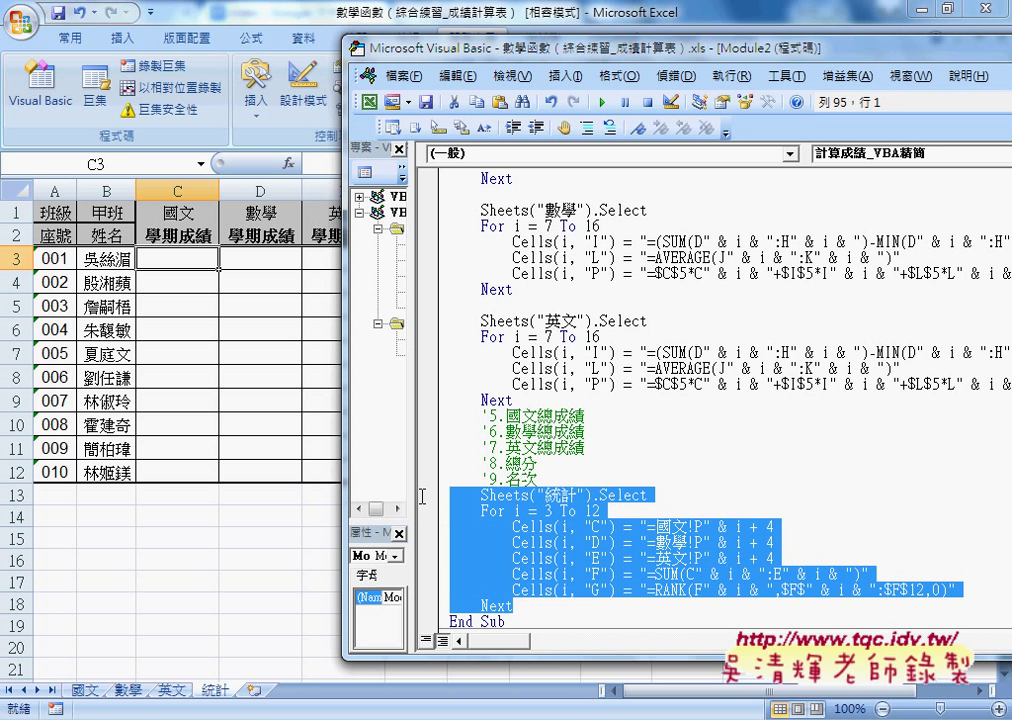